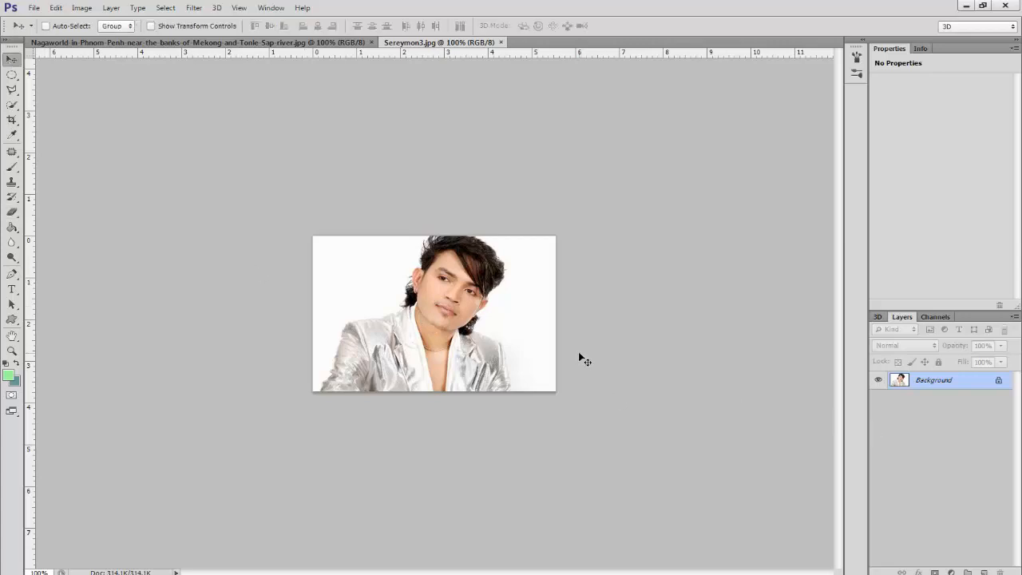
# Convert the portrait's locked Background into an editable layer, keeping the default name, Normal mode and 100% opacity
pyautogui.scroll(3, 541, 351)
pyautogui.scroll(2, 532, 344)
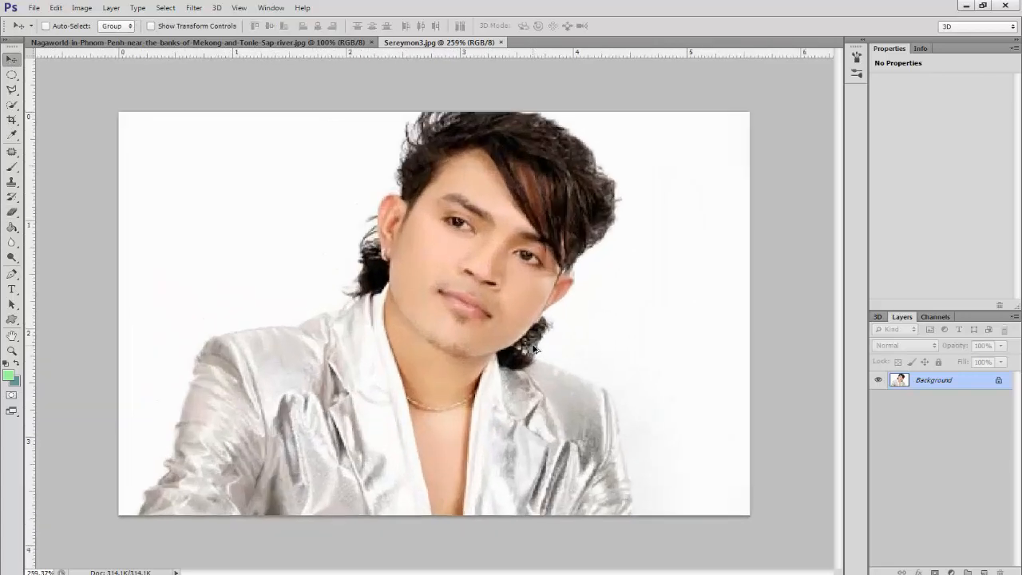
pyautogui.doubleClick(999, 383)
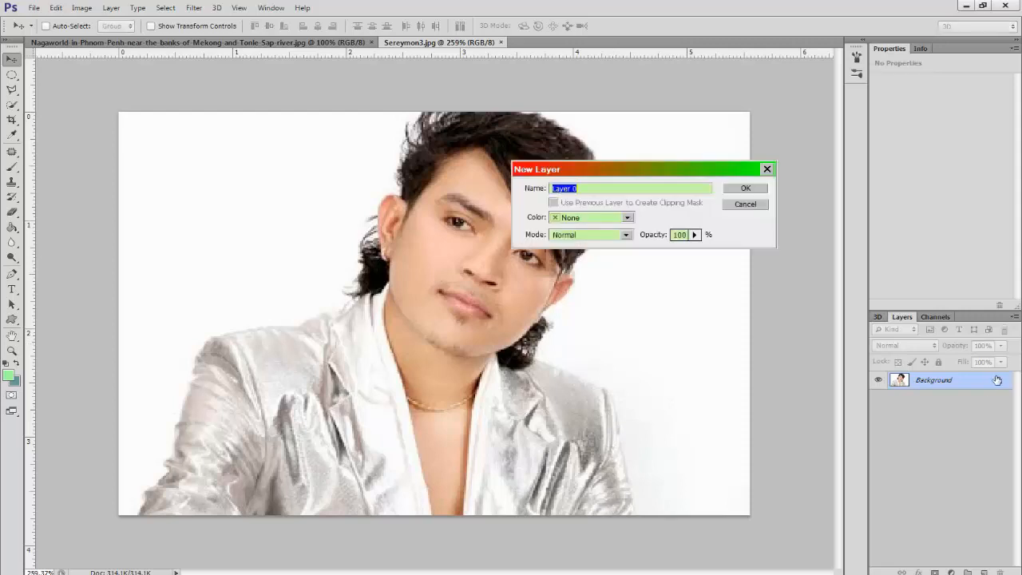
pyautogui.click(747, 191)
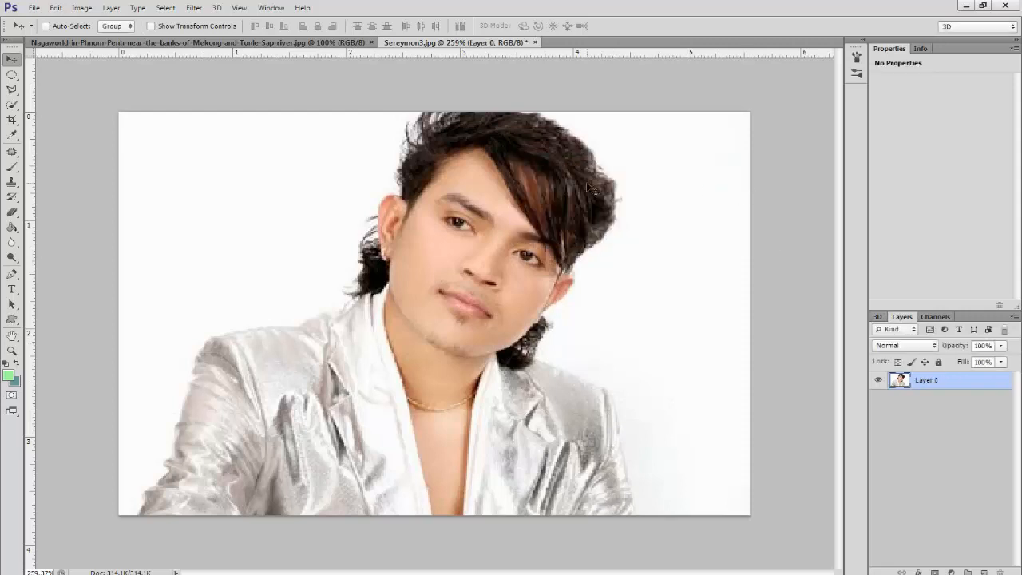
# Erase the large white areas on both sides of the man using the Eraser tool at size 50 and 100% opacity
pyautogui.click(13, 214)
pyautogui.rightClick(22, 212)
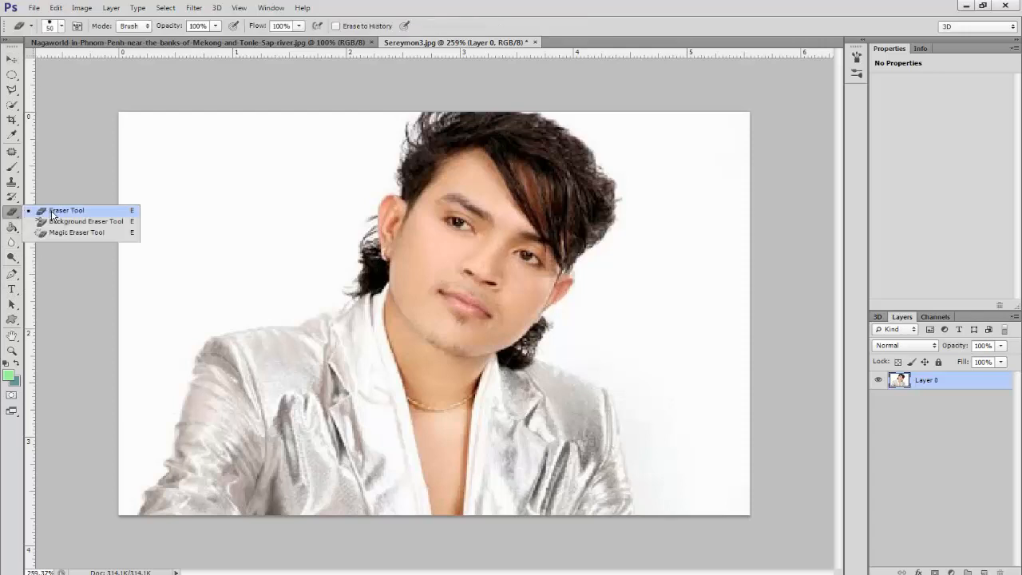
pyautogui.click(56, 210)
pyautogui.click(185, 225)
pyautogui.moveTo(185, 224)
pyautogui.mouseDown()
pyautogui.moveTo(237, 175)
pyautogui.moveTo(323, 152)
pyautogui.moveTo(285, 227)
pyautogui.moveTo(168, 301)
pyautogui.moveTo(101, 475)
pyautogui.moveTo(124, 370)
pyautogui.moveTo(178, 311)
pyautogui.moveTo(287, 273)
pyautogui.moveTo(320, 194)
pyautogui.moveTo(329, 149)
pyautogui.moveTo(161, 140)
pyautogui.moveTo(145, 235)
pyautogui.moveTo(102, 256)
pyautogui.moveTo(112, 151)
pyautogui.moveTo(194, 127)
pyautogui.mouseUp()
pyautogui.moveTo(631, 130)
pyautogui.mouseDown()
pyautogui.moveTo(689, 330)
pyautogui.moveTo(696, 174)
pyautogui.moveTo(713, 146)
pyautogui.moveTo(725, 272)
pyautogui.moveTo(711, 490)
pyautogui.moveTo(672, 401)
pyautogui.moveTo(629, 346)
pyautogui.moveTo(623, 308)
pyautogui.mouseUp()
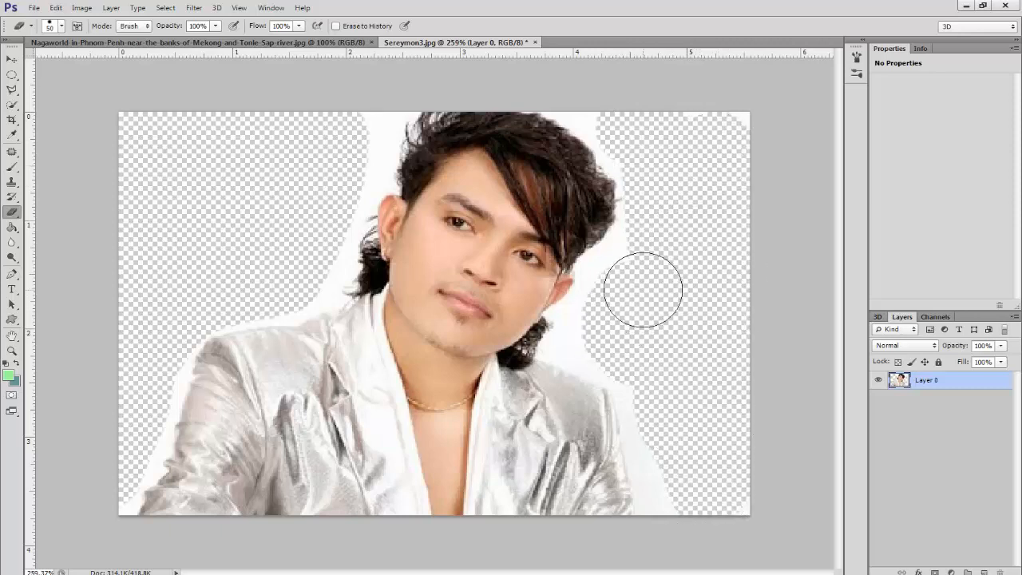
# Shrink the eraser brush to about 20 and erase the remaining white fringe along the right side of the man's hair, ear and shoulder
pyautogui.press('[')
pyautogui.press('[')
pyautogui.press('[')
pyautogui.press('[')
pyautogui.press('[')
pyautogui.press('[')
pyautogui.press('[')
pyautogui.press('[')
pyautogui.moveTo(612, 269)
pyautogui.mouseDown()
pyautogui.moveTo(622, 150)
pyautogui.moveTo(614, 164)
pyautogui.moveTo(583, 106)
pyautogui.moveTo(577, 120)
pyautogui.moveTo(559, 115)
pyautogui.moveTo(585, 126)
pyautogui.mouseUp()
pyautogui.moveTo(620, 231)
pyautogui.mouseDown()
pyautogui.moveTo(556, 315)
pyautogui.moveTo(563, 324)
pyautogui.moveTo(549, 350)
pyautogui.moveTo(622, 399)
pyautogui.moveTo(640, 508)
pyautogui.moveTo(642, 435)
pyautogui.moveTo(628, 416)
pyautogui.moveTo(658, 483)
pyautogui.moveTo(654, 470)
pyautogui.moveTo(649, 500)
pyautogui.moveTo(665, 507)
pyautogui.moveTo(614, 378)
pyautogui.moveTo(647, 412)
pyautogui.mouseUp()
pyautogui.press(']')
pyautogui.moveTo(569, 335)
pyautogui.mouseDown()
pyautogui.moveTo(584, 355)
pyautogui.moveTo(591, 289)
pyautogui.mouseUp()
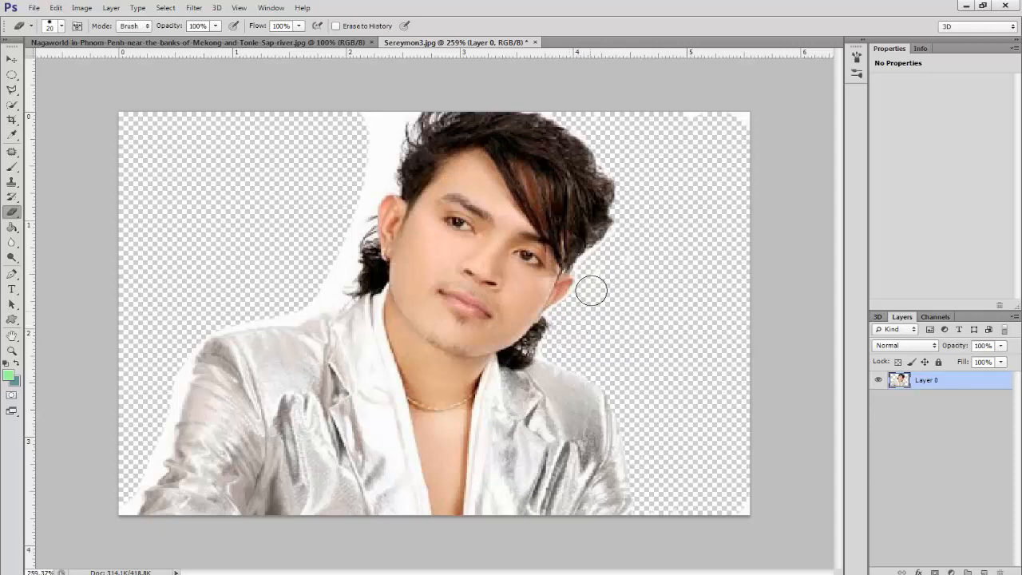
# Erase the leftover white strip along the left side of the man's hair, shoulder and sleeve, then reduce the eraser size to 8
pyautogui.moveTo(354, 125)
pyautogui.mouseDown()
pyautogui.moveTo(365, 171)
pyautogui.moveTo(392, 114)
pyautogui.moveTo(334, 281)
pyautogui.moveTo(299, 303)
pyautogui.moveTo(216, 312)
pyautogui.moveTo(187, 338)
pyautogui.moveTo(135, 468)
pyautogui.moveTo(144, 475)
pyautogui.moveTo(162, 395)
pyautogui.moveTo(126, 498)
pyautogui.moveTo(126, 485)
pyautogui.mouseUp()
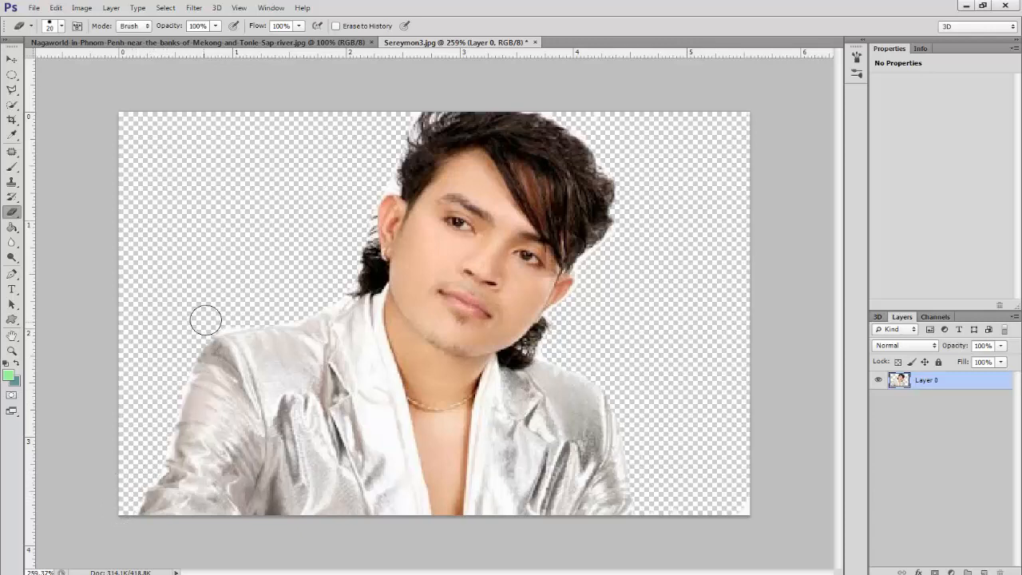
pyautogui.press('[')
pyautogui.press('[')
pyautogui.press('[')
pyautogui.scroll(-2, 464, 252)
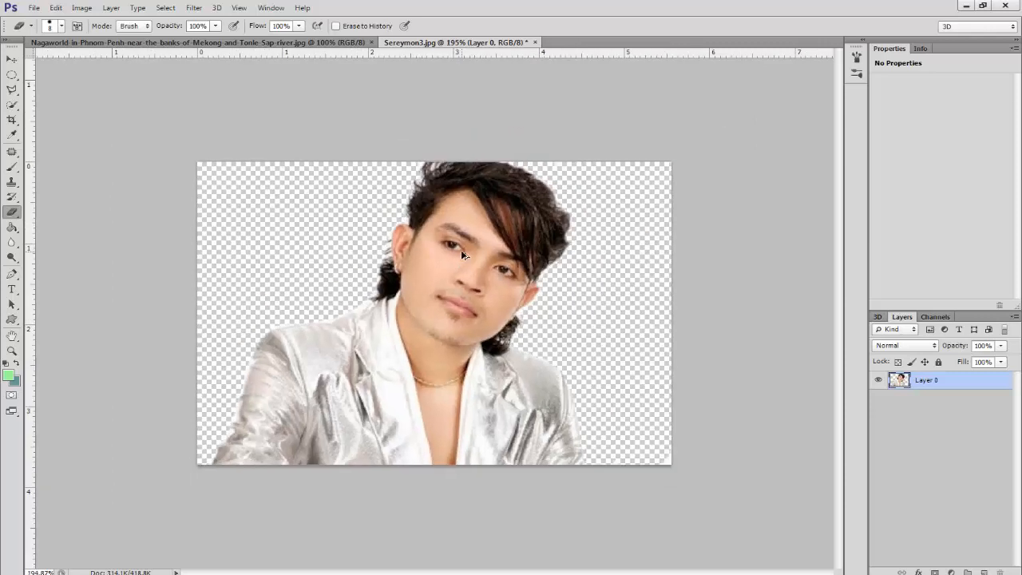
# Copy the cut-out man into the Nagaworld riverside photo and close the portrait file without saving its changes
pyautogui.click(15, 61)
pyautogui.moveTo(495, 48); pyautogui.dragTo(553, 188)
pyautogui.moveTo(651, 368); pyautogui.dragTo(375, 277)
pyautogui.moveTo(322, 248); pyautogui.dragTo(319, 244)
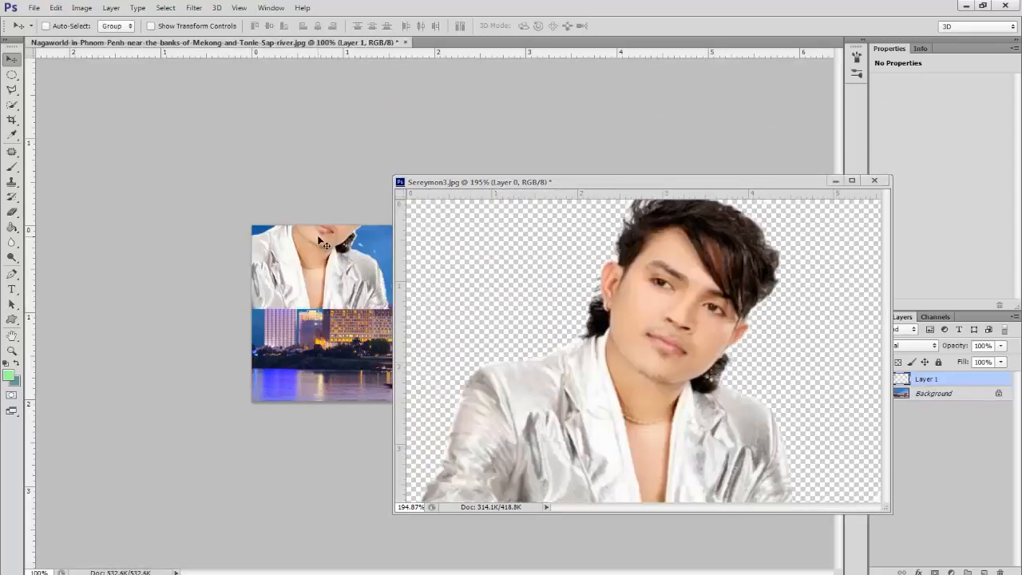
pyautogui.click(874, 181)
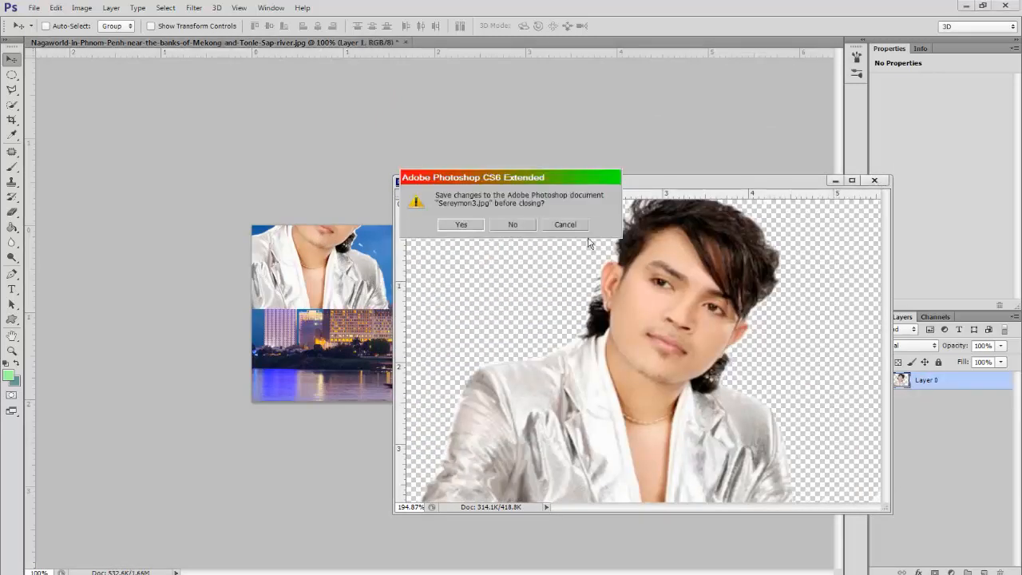
pyautogui.click(511, 225)
# Move the cut-out man to the middle of the riverside photo, in front of the skyline
pyautogui.moveTo(334, 274); pyautogui.dragTo(473, 349)
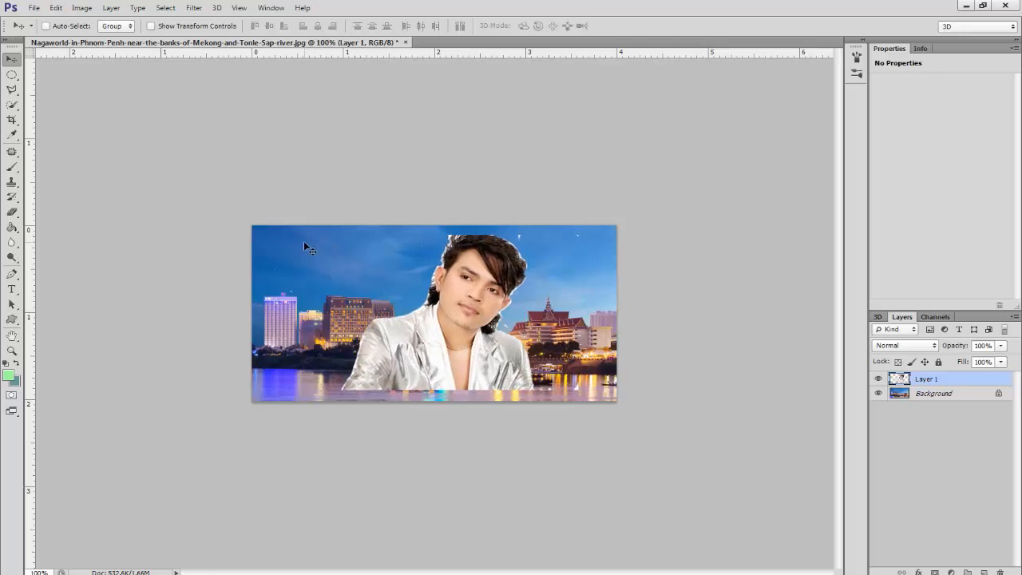
pyautogui.click(12, 211)
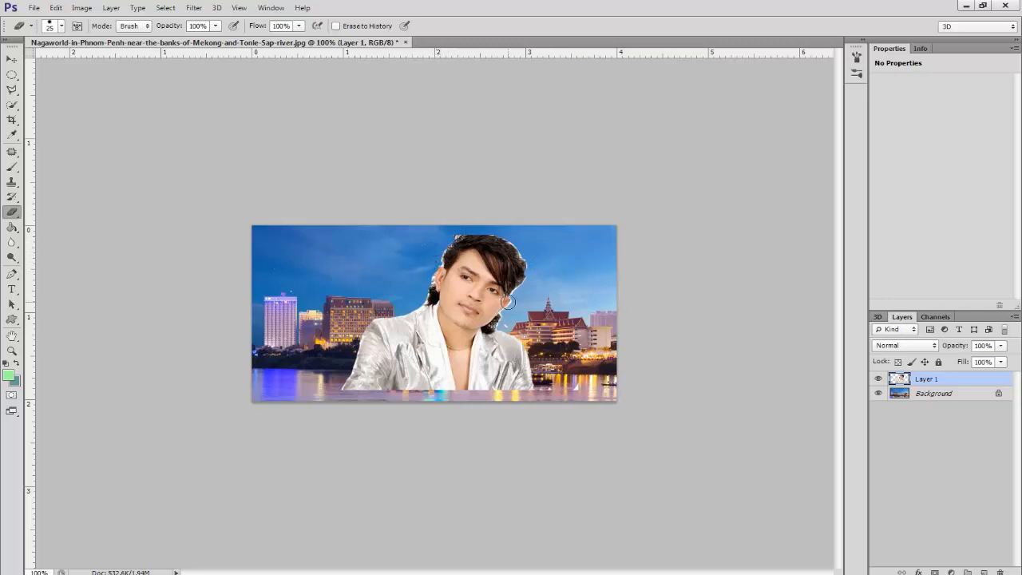
pyautogui.click(11, 59)
pyautogui.moveTo(464, 327); pyautogui.dragTo(449, 325)
# Scale the man down to about 70% with Free Transform and place him at the top edge of the photo, just above the buildings
pyautogui.hotkey('ctrl', 't')
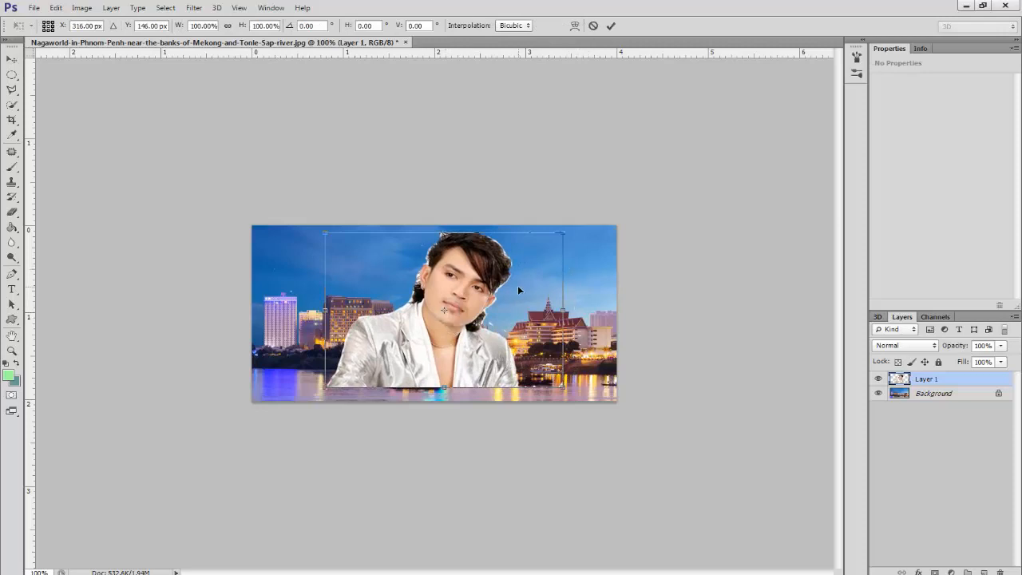
pyautogui.moveTo(561, 232); pyautogui.dragTo(525, 270)
pyautogui.moveTo(400, 368); pyautogui.dragTo(464, 309)
pyautogui.moveTo(565, 228); pyautogui.dragTo(560, 231)
pyautogui.moveTo(476, 296); pyautogui.dragTo(482, 290)
pyautogui.moveTo(561, 230); pyautogui.dragTo(551, 238)
pyautogui.moveTo(471, 292)
pyautogui.mouseDown()
pyautogui.moveTo(481, 275)
pyautogui.moveTo(483, 285)
pyautogui.mouseUp()
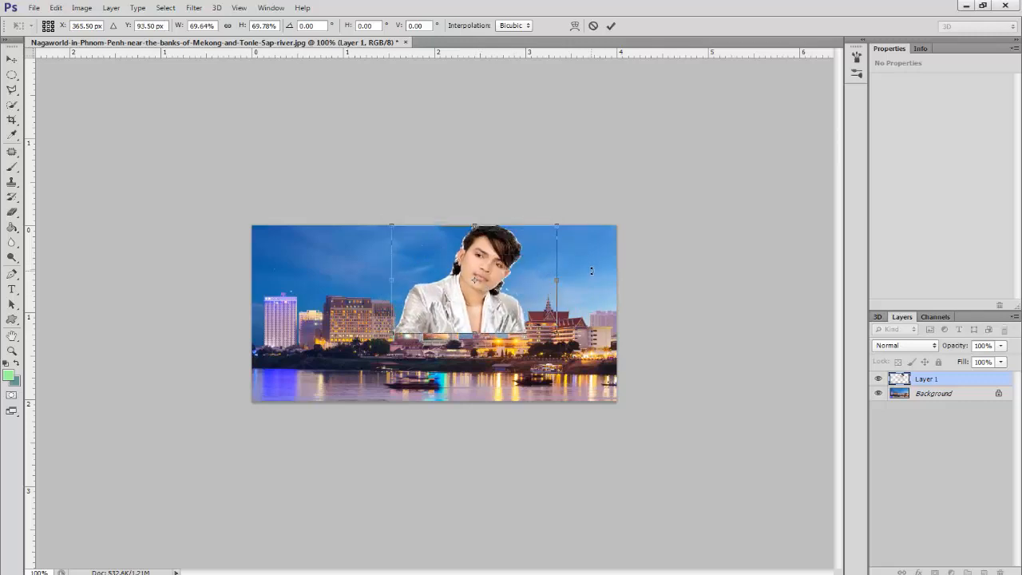
pyautogui.press('Return')
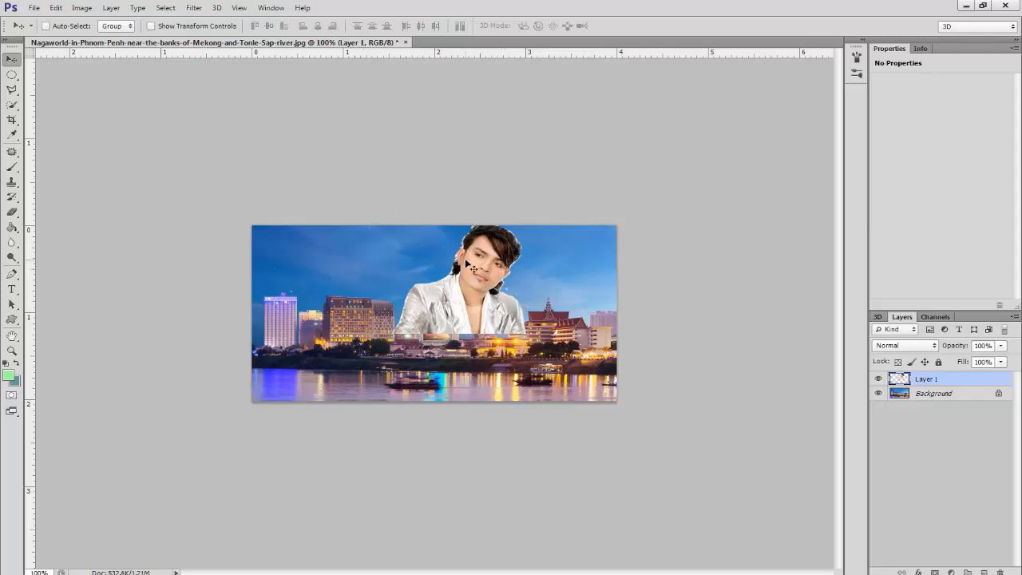
# Erase the lower edge of the man's jacket with a size 25 eraser so it blends into the buildings
pyautogui.click(12, 213)
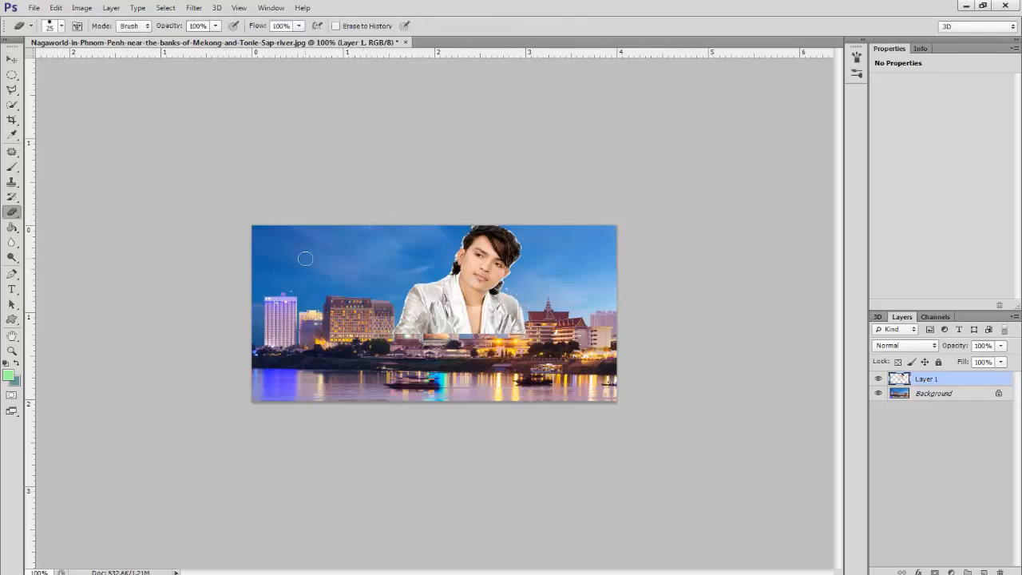
pyautogui.moveTo(399, 333)
pyautogui.mouseDown()
pyautogui.moveTo(529, 332)
pyautogui.moveTo(481, 329)
pyautogui.mouseUp()
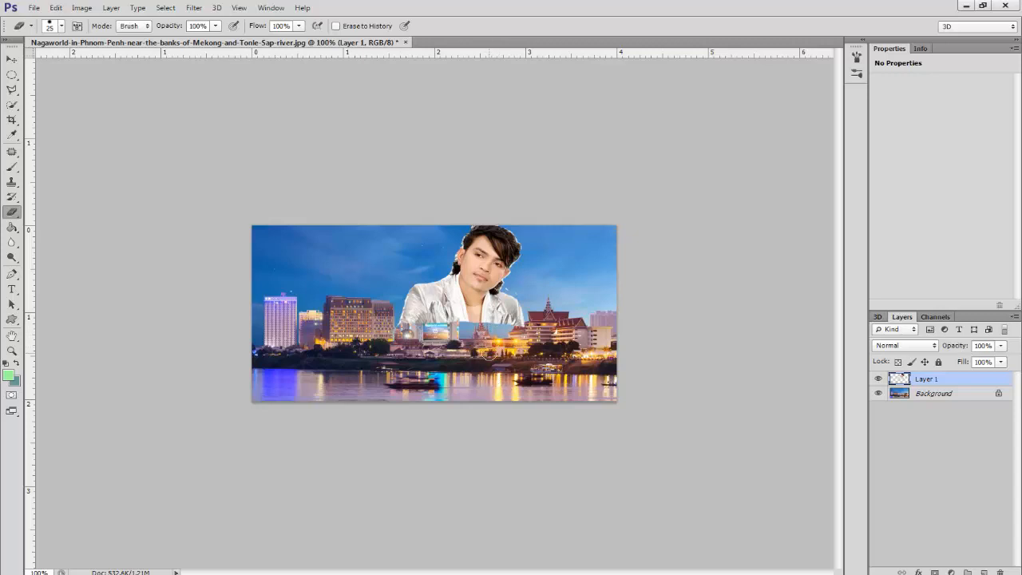
pyautogui.moveTo(486, 342)
pyautogui.mouseDown()
pyautogui.moveTo(509, 338)
pyautogui.moveTo(414, 331)
pyautogui.moveTo(447, 323)
pyautogui.moveTo(432, 333)
pyautogui.mouseUp()
pyautogui.moveTo(494, 331); pyautogui.dragTo(511, 334)
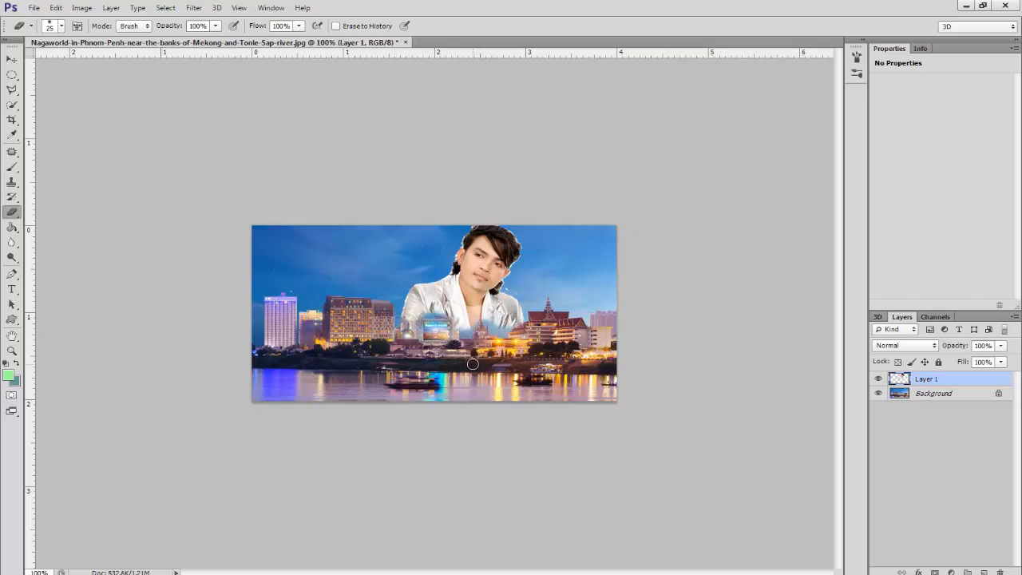
# Reduce the eraser size to 9 and erase the white halo around the man's hair, ears and shoulders
pyautogui.scroll(5, 460, 367)
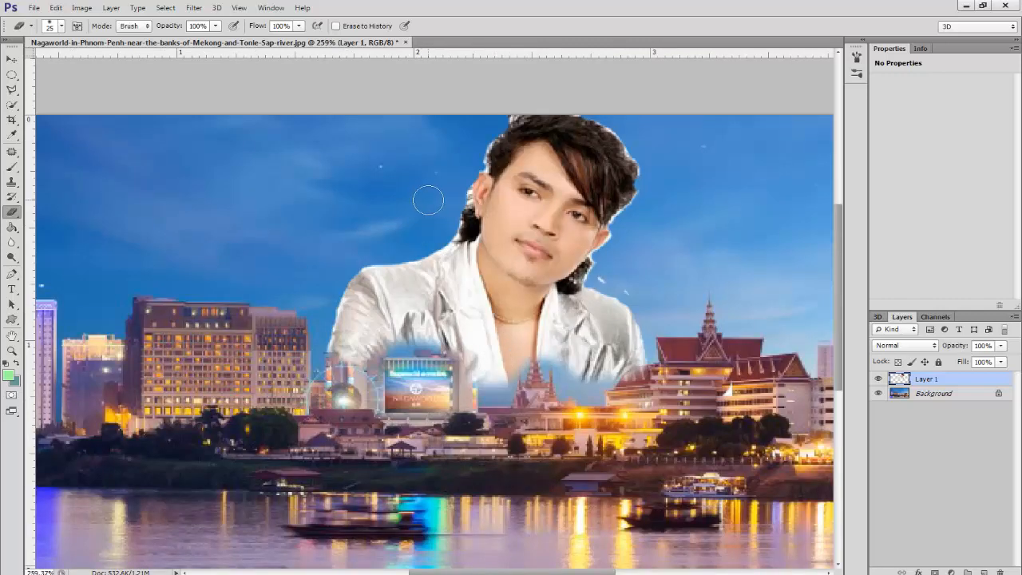
pyautogui.press('[')
pyautogui.press('[')
pyautogui.press('[')
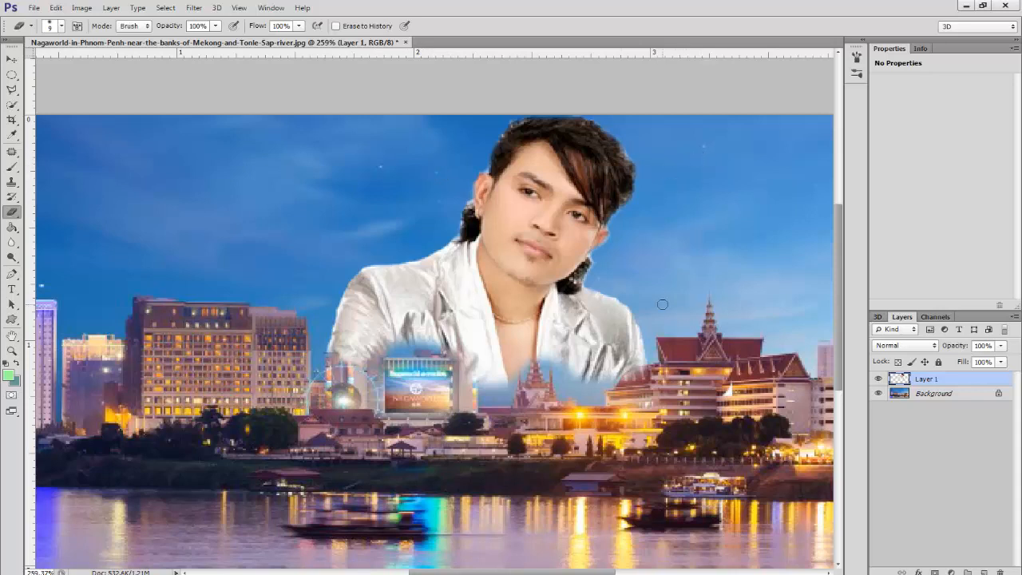
pyautogui.scroll(-3, 656, 246)
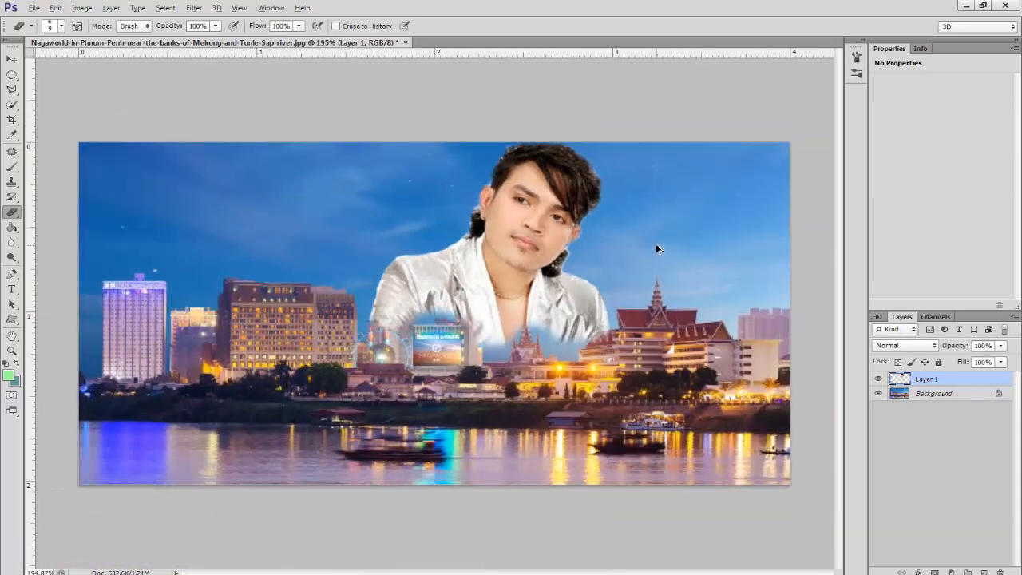
pyautogui.scroll(-1, 647, 248)
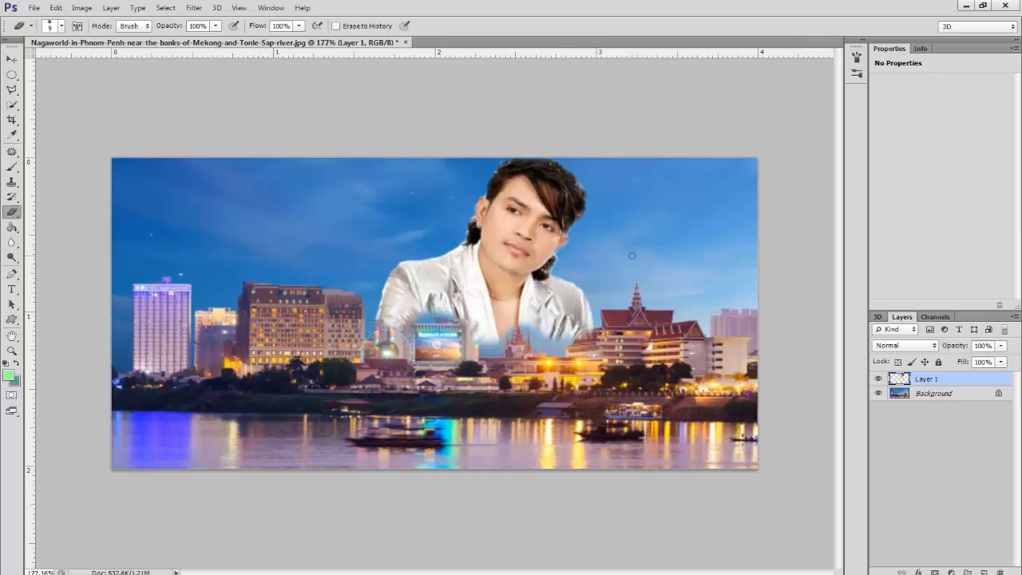
# Apply Levels to the man's layer with input levels of 29, 0.75 and 234
pyautogui.hotkey('ctrl', 'l')
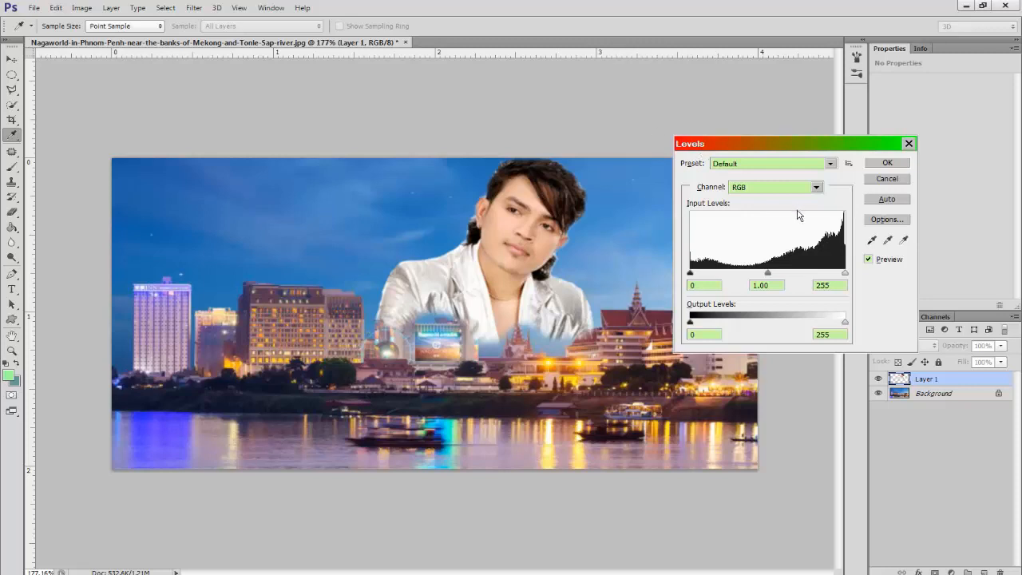
pyautogui.moveTo(769, 276); pyautogui.dragTo(782, 274)
pyautogui.moveTo(847, 276); pyautogui.dragTo(834, 276)
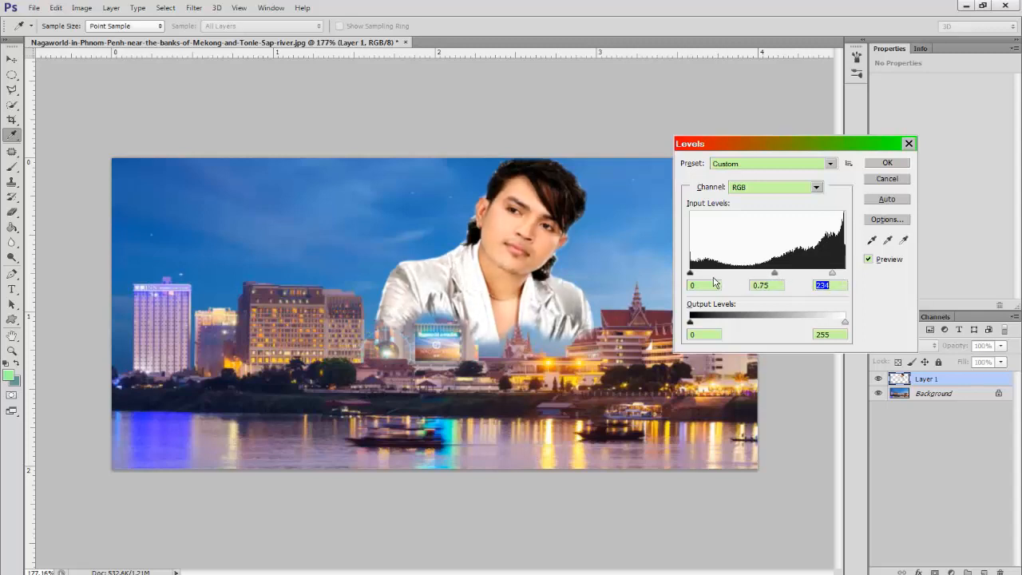
pyautogui.moveTo(691, 275); pyautogui.dragTo(708, 276)
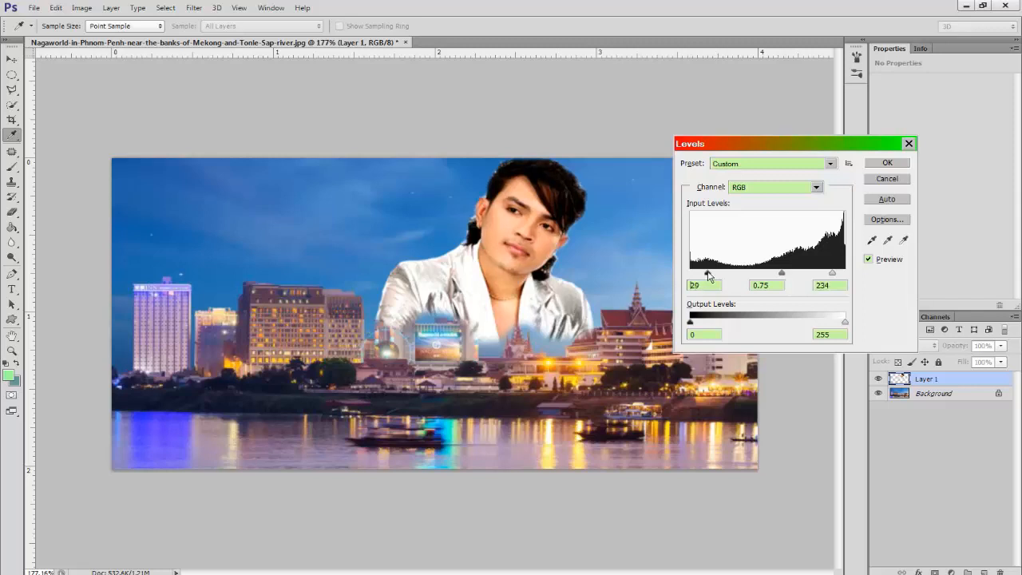
pyautogui.click(893, 164)
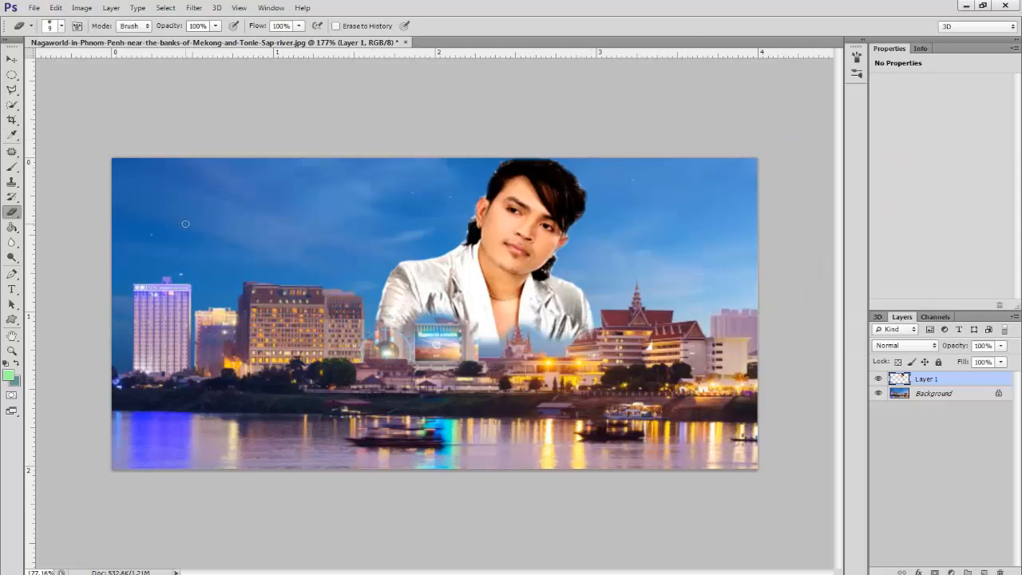
# Try the Lighten, Multiply and Overlay blend modes on the man's layer
pyautogui.click(11, 60)
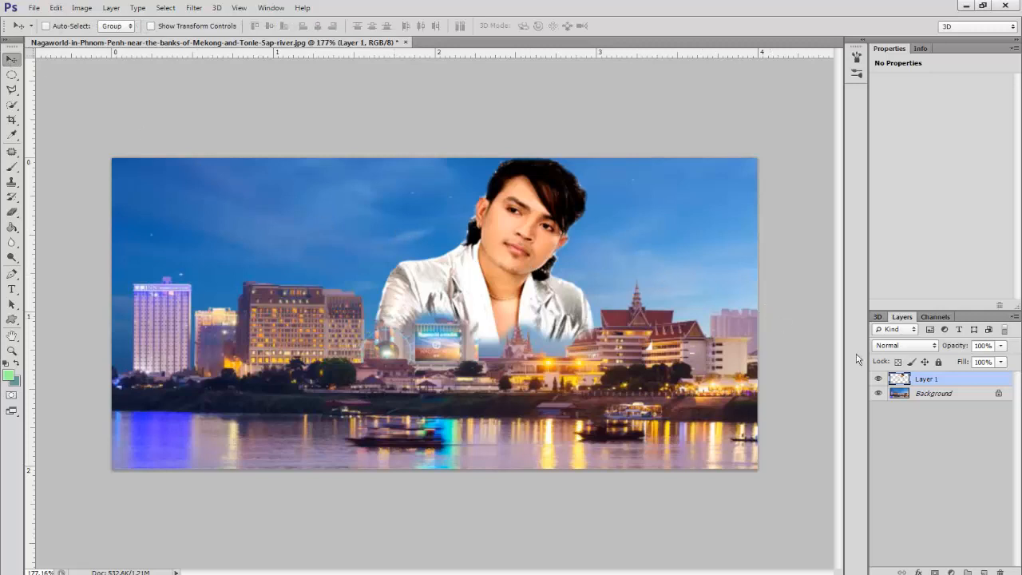
pyautogui.click(918, 347)
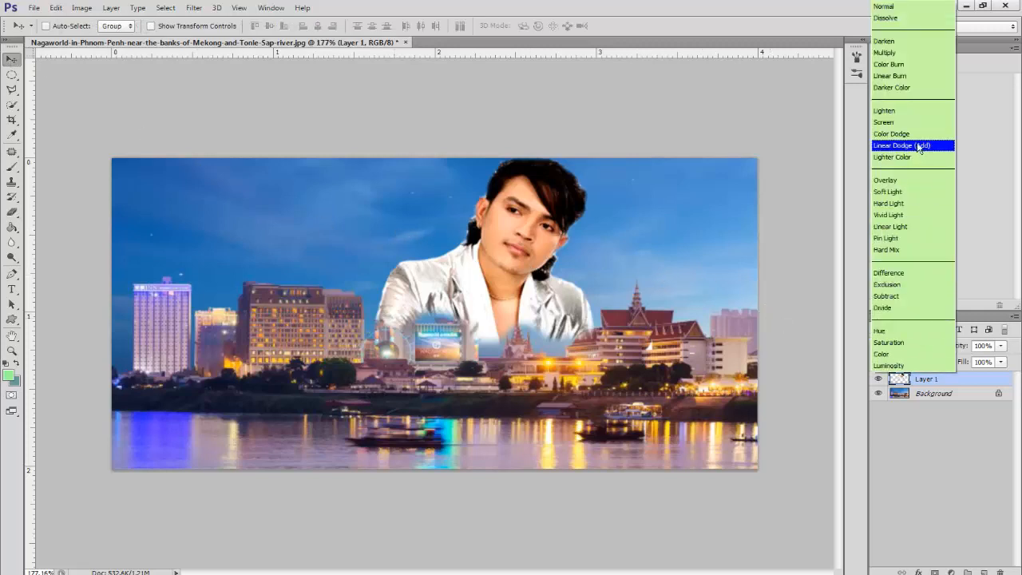
pyautogui.click(900, 111)
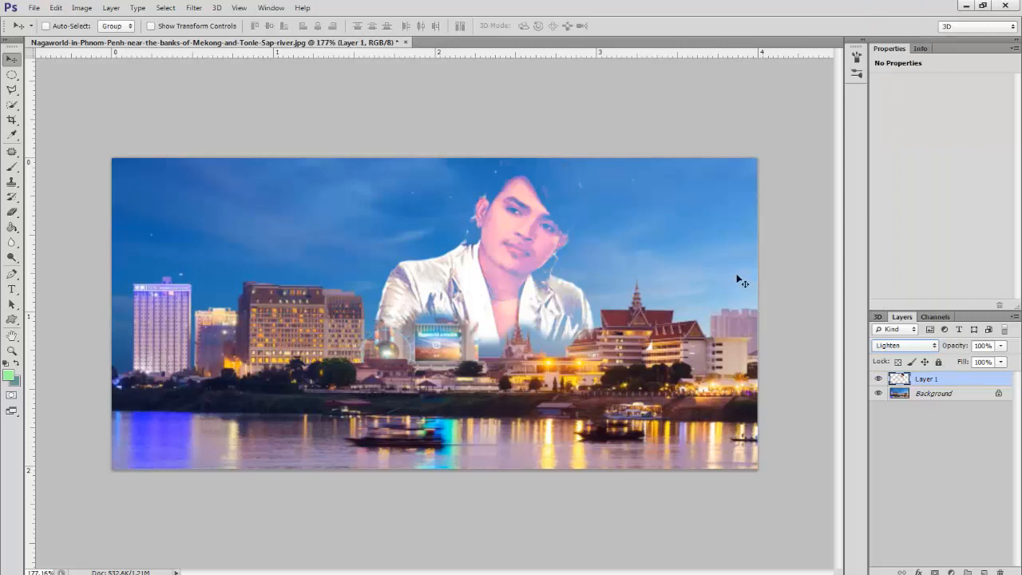
pyautogui.click(914, 346)
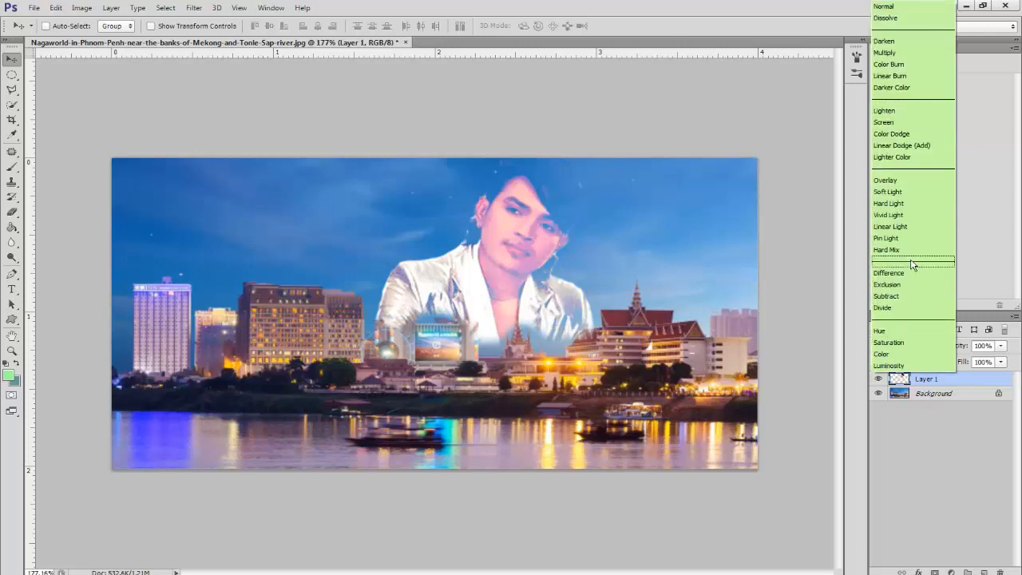
pyautogui.click(896, 55)
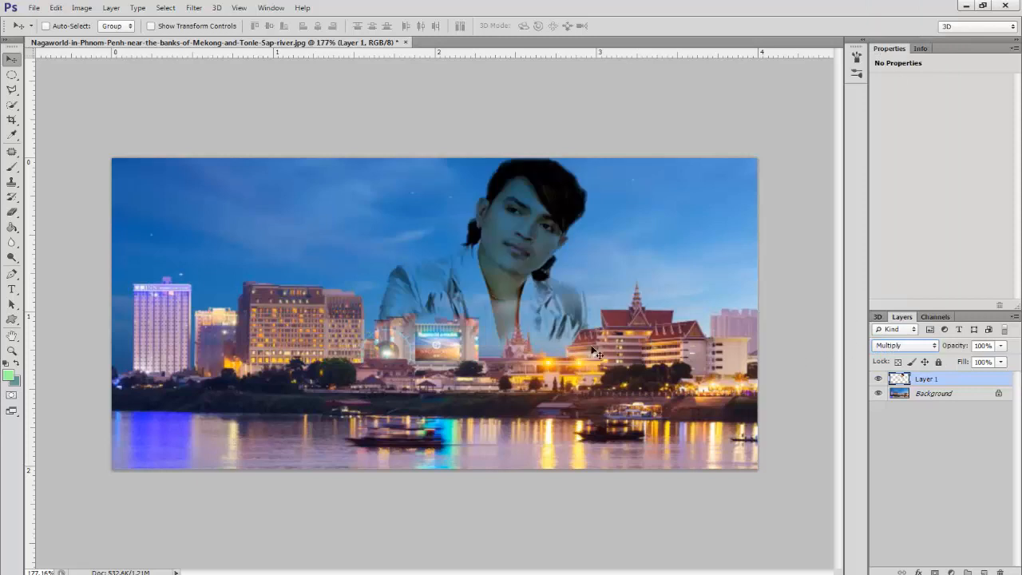
pyautogui.click(924, 348)
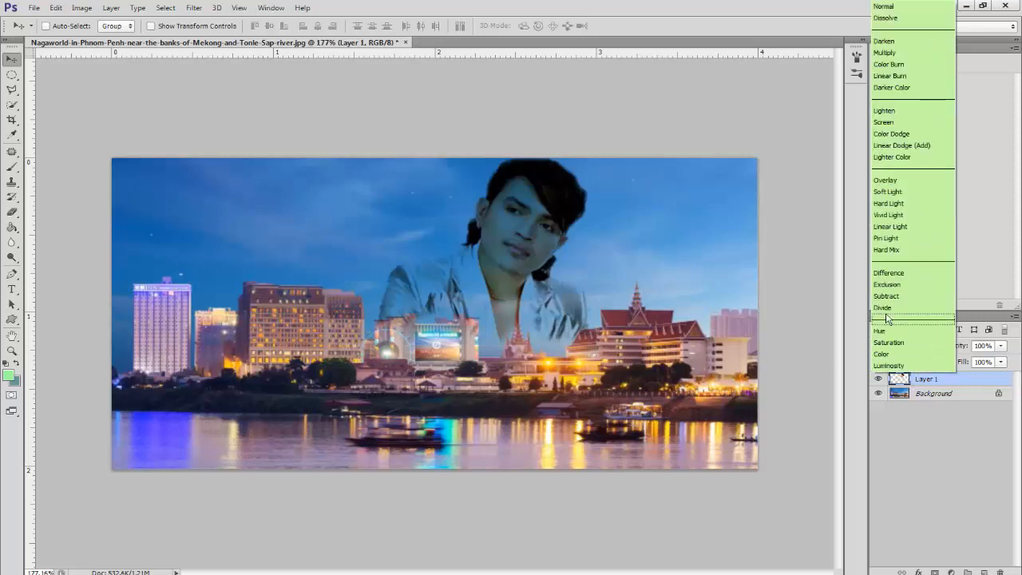
pyautogui.click(896, 181)
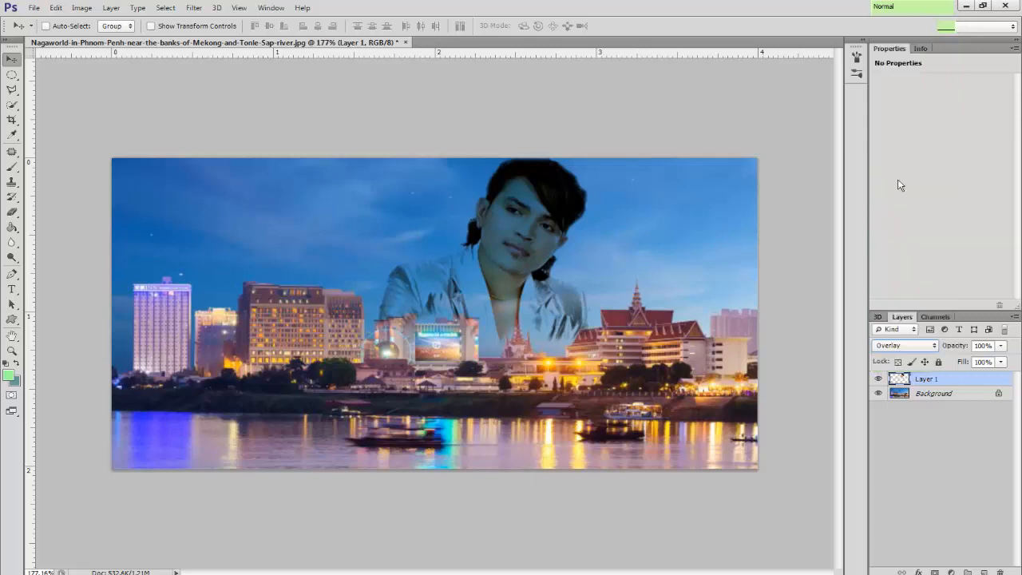
# Set the blend mode of the man's layer to Hard Light
pyautogui.click(909, 349)
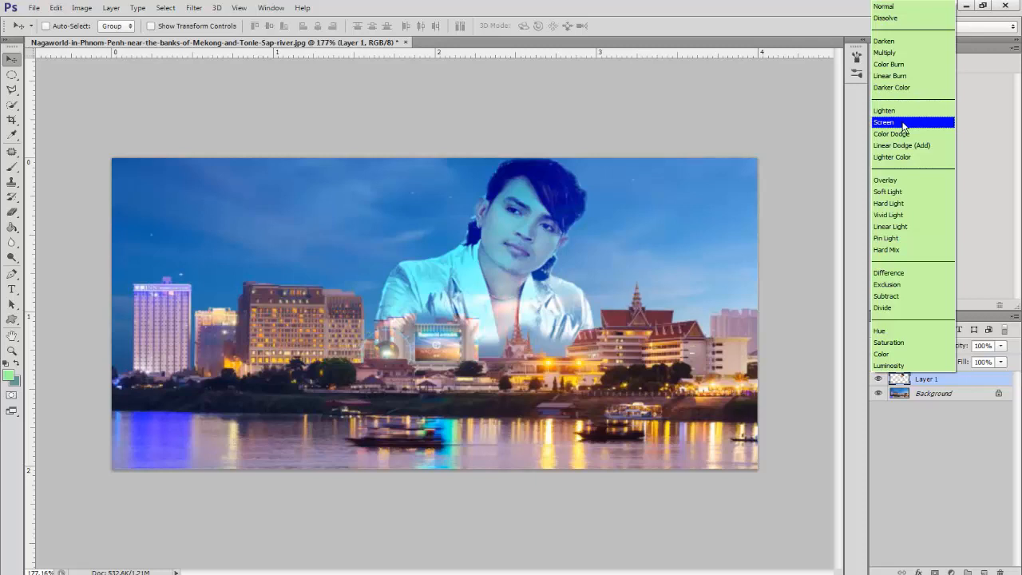
pyautogui.click(901, 204)
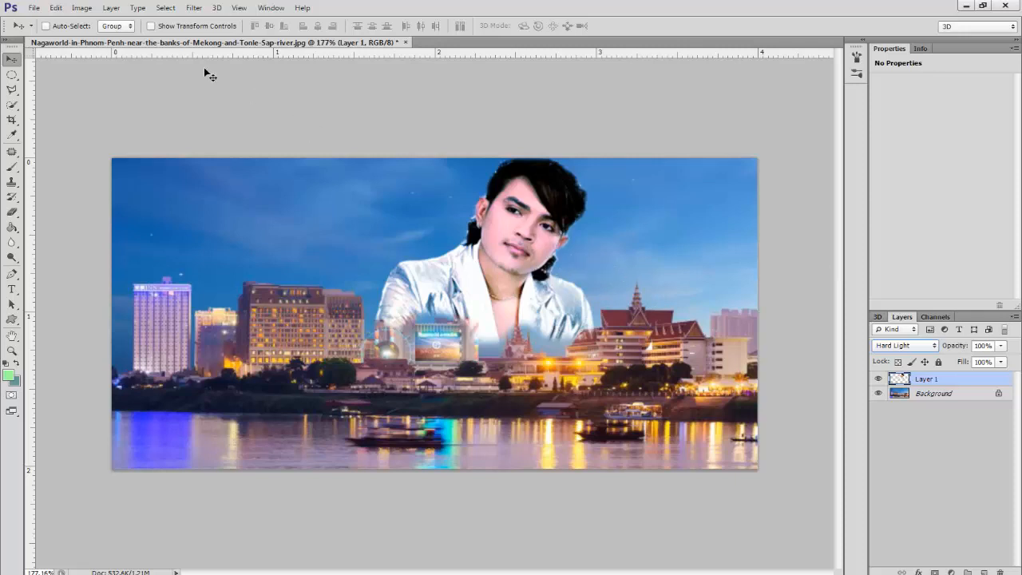
# Adjust the man's layer with Hue/Saturation, setting master saturation to +28 and lightness to about +15
pyautogui.click(82, 7)
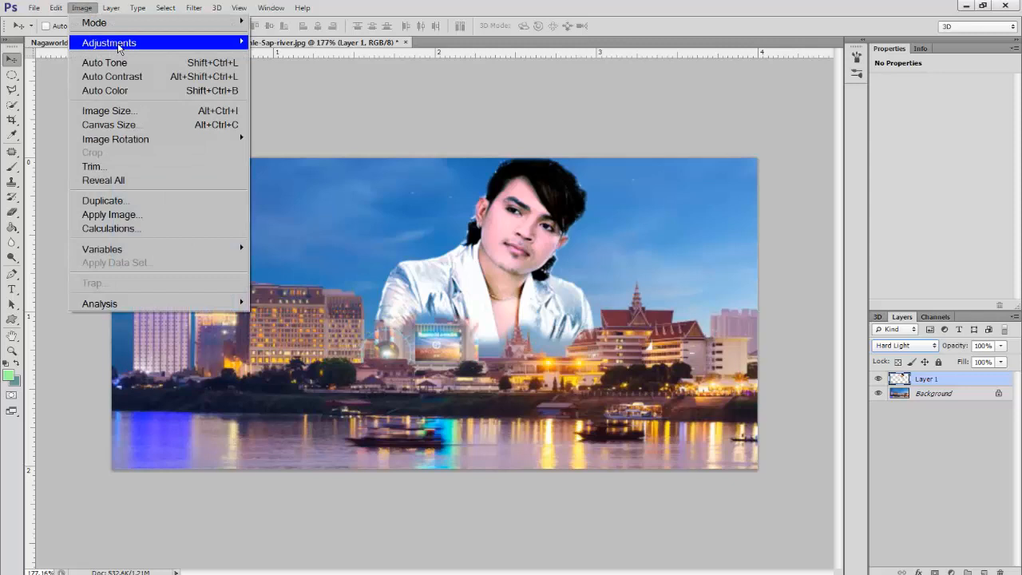
pyautogui.moveTo(119, 46)
pyautogui.click(344, 118)
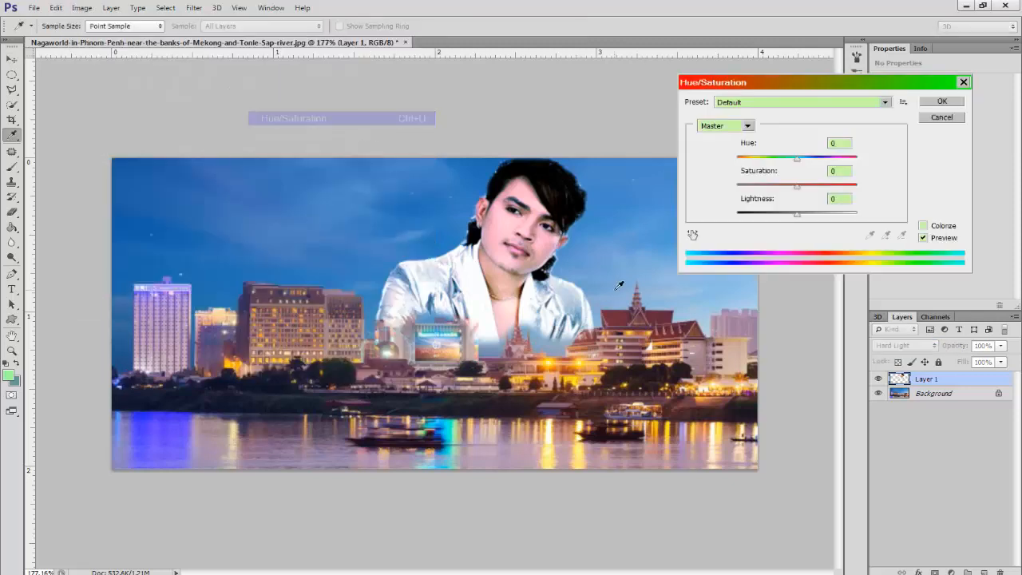
pyautogui.moveTo(796, 186); pyautogui.dragTo(808, 218)
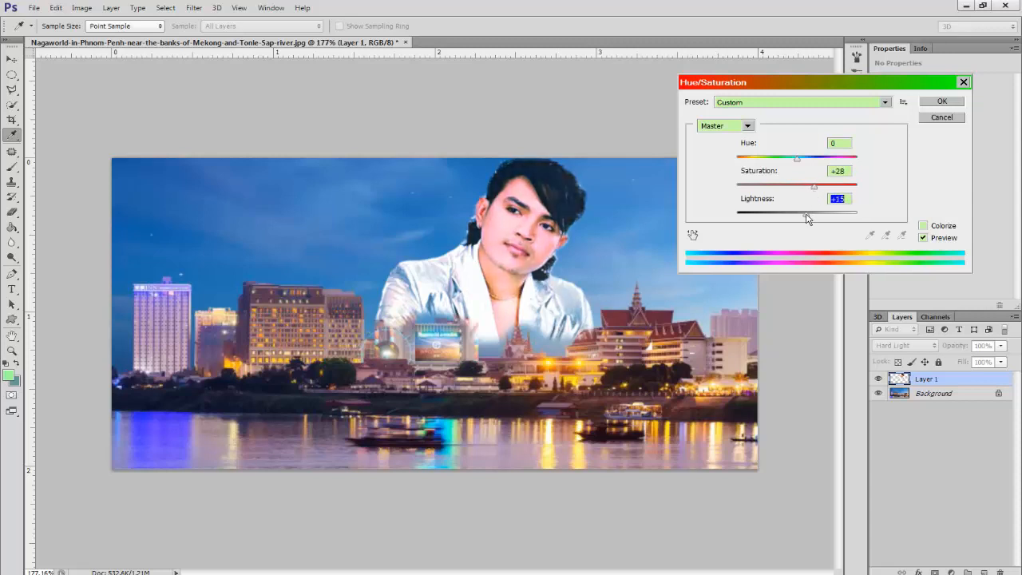
pyautogui.moveTo(797, 160)
pyautogui.mouseDown()
pyautogui.moveTo(790, 165)
pyautogui.moveTo(807, 165)
pyautogui.moveTo(797, 165)
pyautogui.mouseUp()
# Fine-tune the hue, saturation and lightness of the Reds range and apply the Hue/Saturation adjustment to the man's layer
pyautogui.click(748, 128)
pyautogui.click(730, 152)
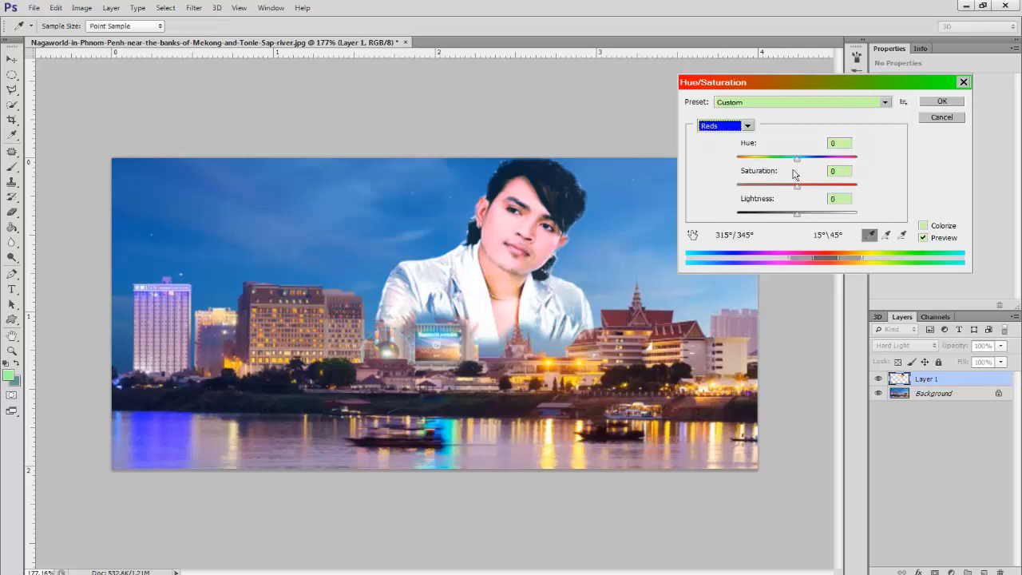
pyautogui.moveTo(800, 190); pyautogui.dragTo(795, 161)
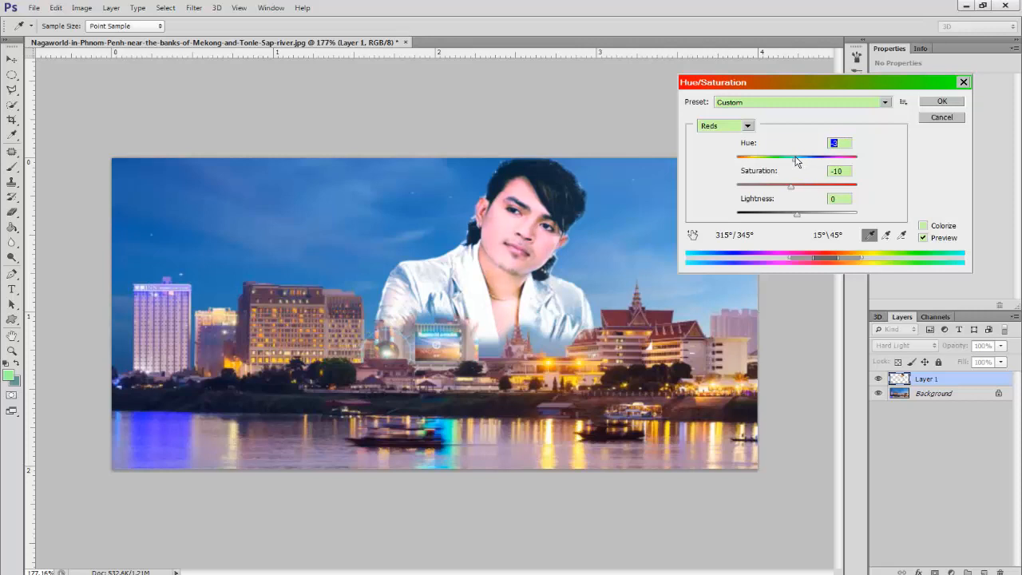
pyautogui.moveTo(799, 215); pyautogui.dragTo(809, 188)
pyautogui.click(942, 101)
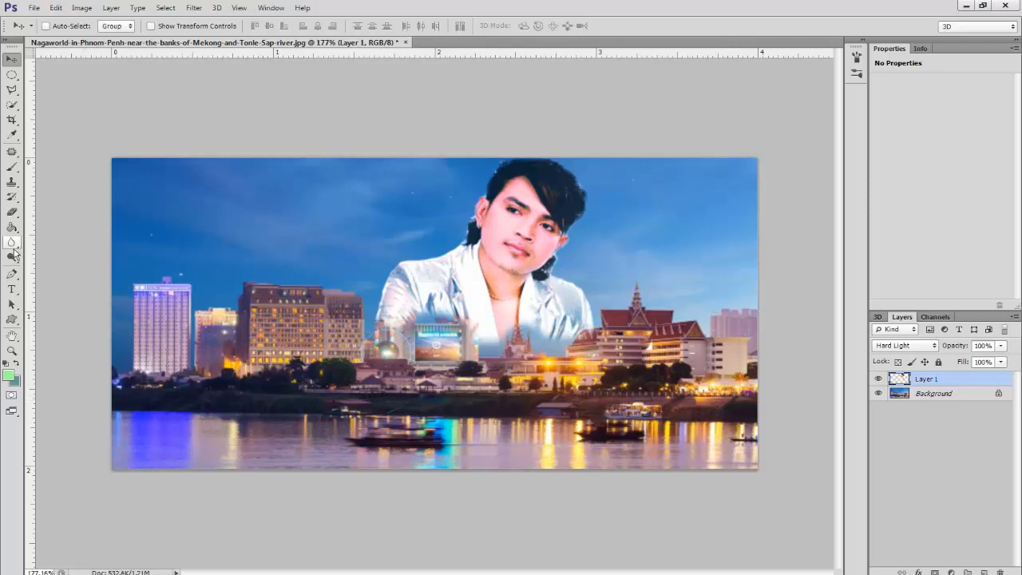
# Soften the outline of the man's hair with the Blur tool at size 9 and 100% strength
pyautogui.scroll(2, 556, 371)
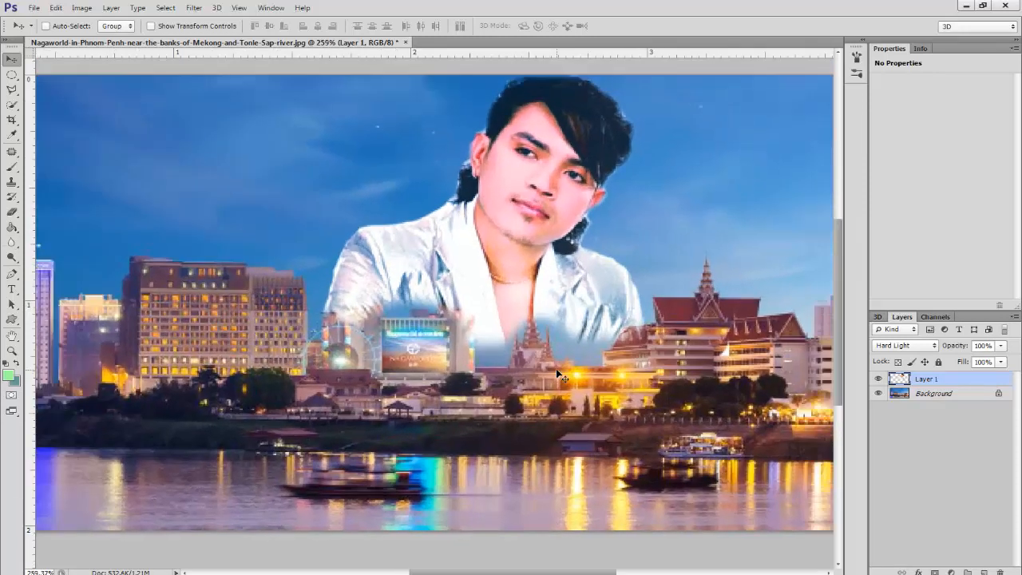
pyautogui.scroll(3, 582, 326)
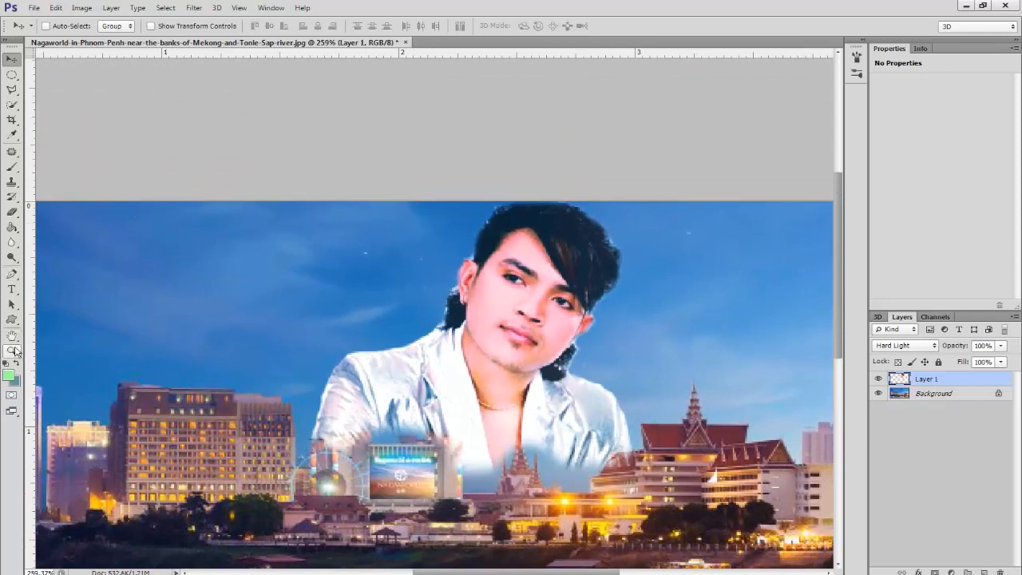
pyautogui.click(12, 212)
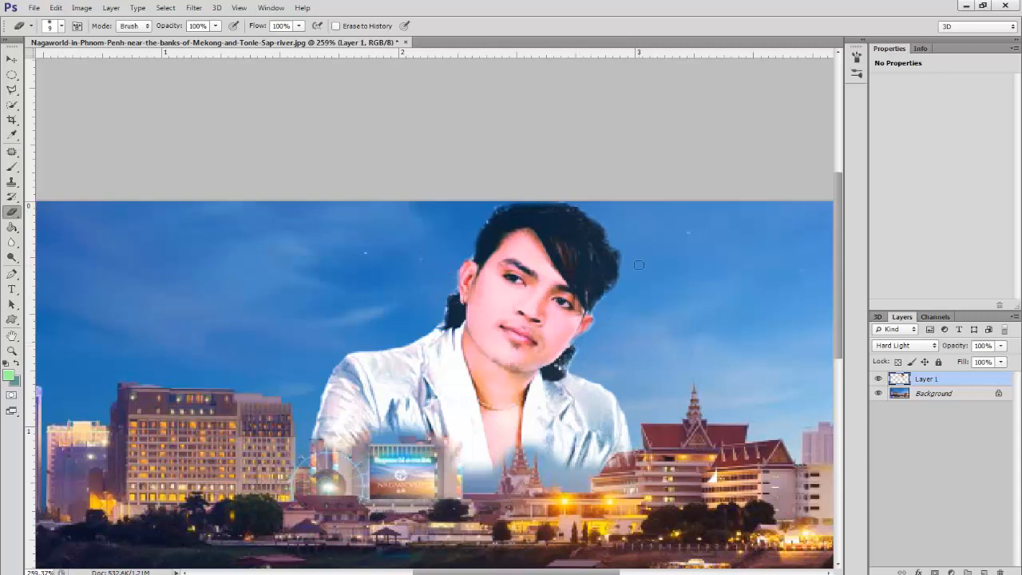
pyautogui.click(12, 241)
pyautogui.moveTo(460, 271)
pyautogui.mouseDown()
pyautogui.moveTo(492, 213)
pyautogui.moveTo(582, 206)
pyautogui.mouseUp()
pyautogui.moveTo(613, 239)
pyautogui.mouseDown()
pyautogui.moveTo(623, 263)
pyautogui.moveTo(610, 293)
pyautogui.mouseUp()
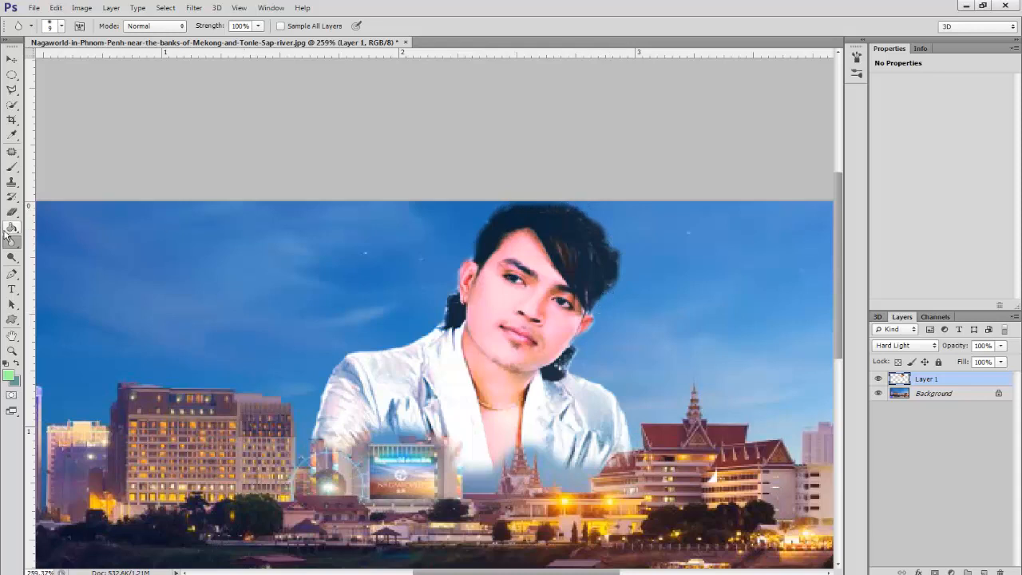
# Blur the edges of the man's shoulder and the lower part of his jacket where it meets the buildings
pyautogui.moveTo(454, 278)
pyautogui.mouseDown()
pyautogui.moveTo(401, 345)
pyautogui.moveTo(351, 350)
pyautogui.moveTo(341, 333)
pyautogui.moveTo(347, 355)
pyautogui.moveTo(312, 429)
pyautogui.mouseUp()
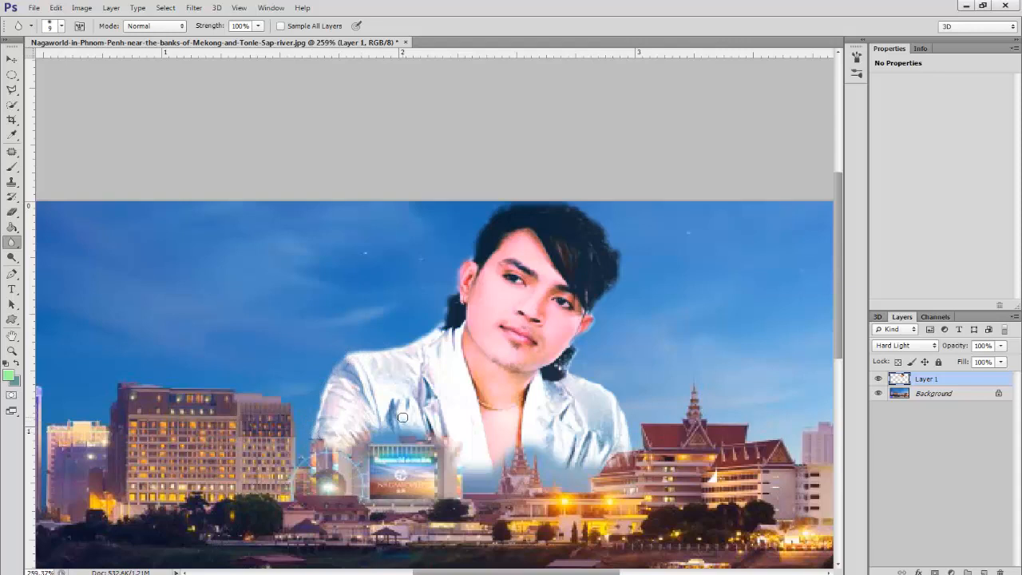
pyautogui.scroll(1, 401, 412)
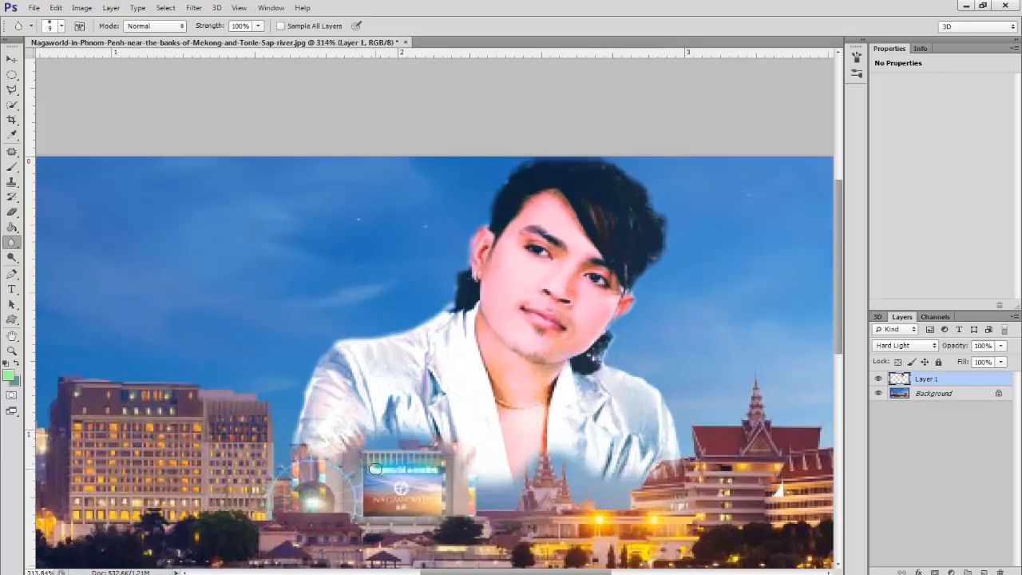
pyautogui.moveTo(346, 451)
pyautogui.mouseDown()
pyautogui.moveTo(375, 437)
pyautogui.moveTo(436, 440)
pyautogui.moveTo(482, 474)
pyautogui.moveTo(517, 480)
pyautogui.moveTo(529, 454)
pyautogui.mouseUp()
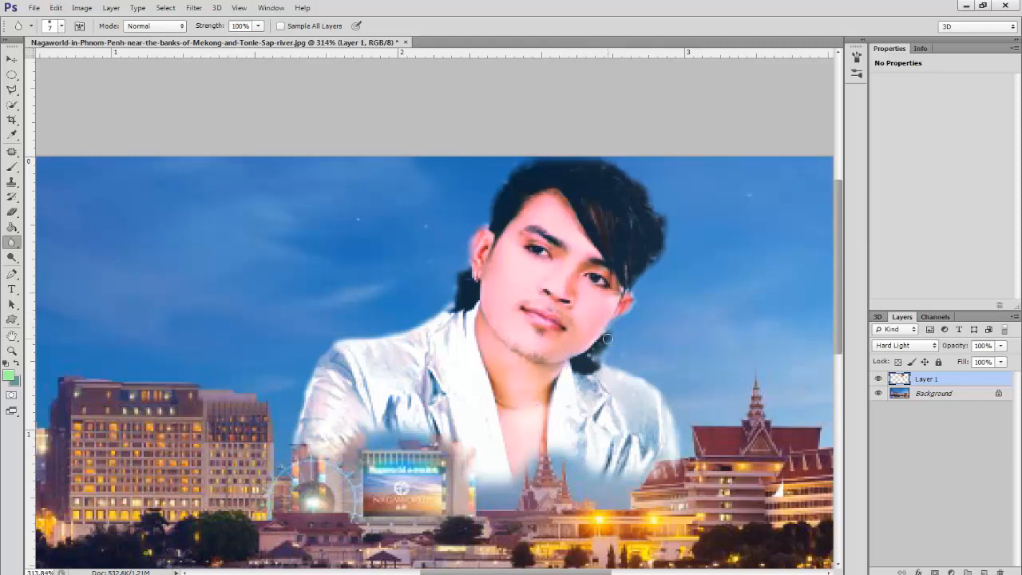
pyautogui.scroll(1, 695, 385)
pyautogui.scroll(-6, 693, 387)
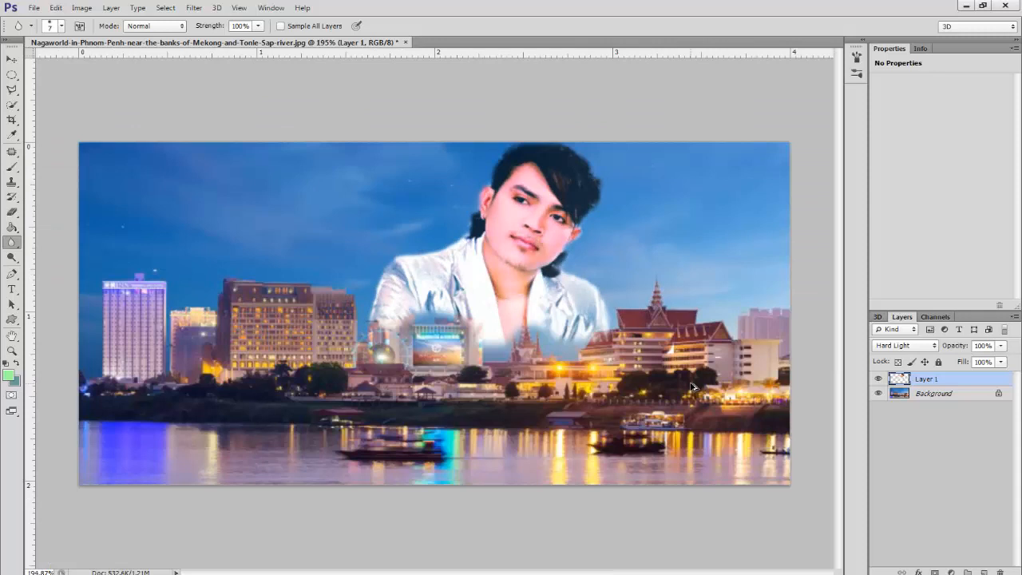
pyautogui.scroll(-1, 689, 387)
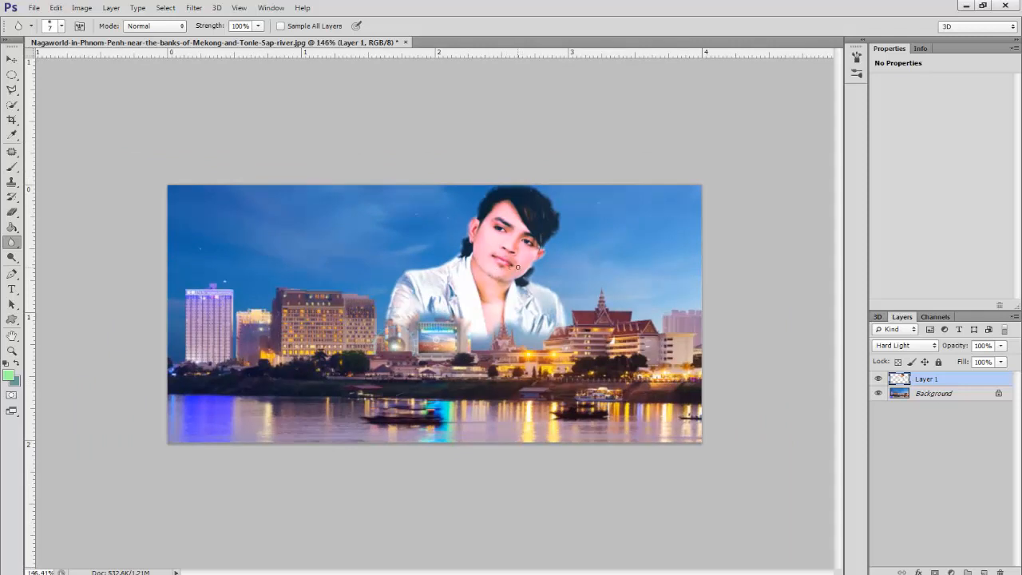
pyautogui.click(12, 61)
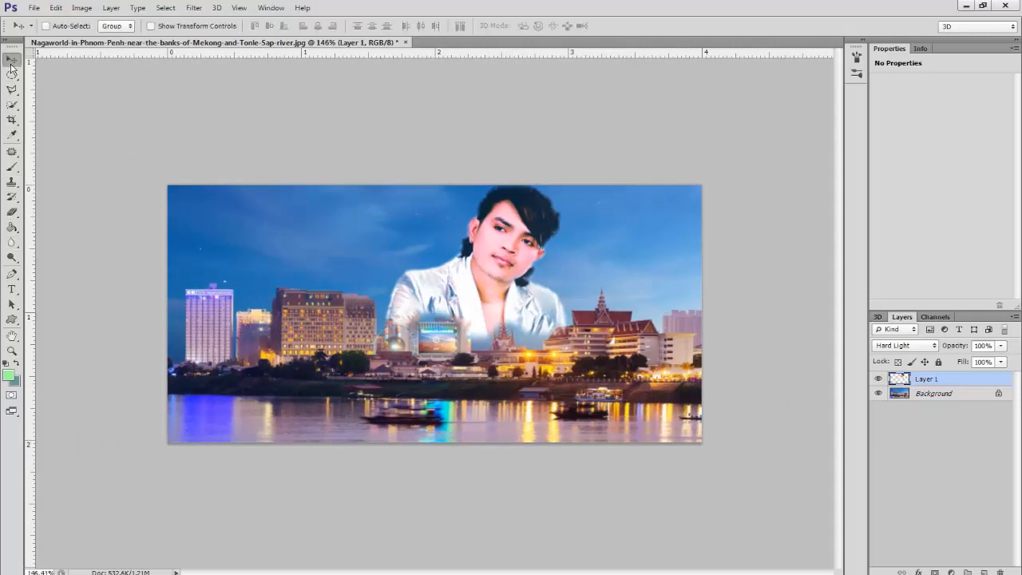